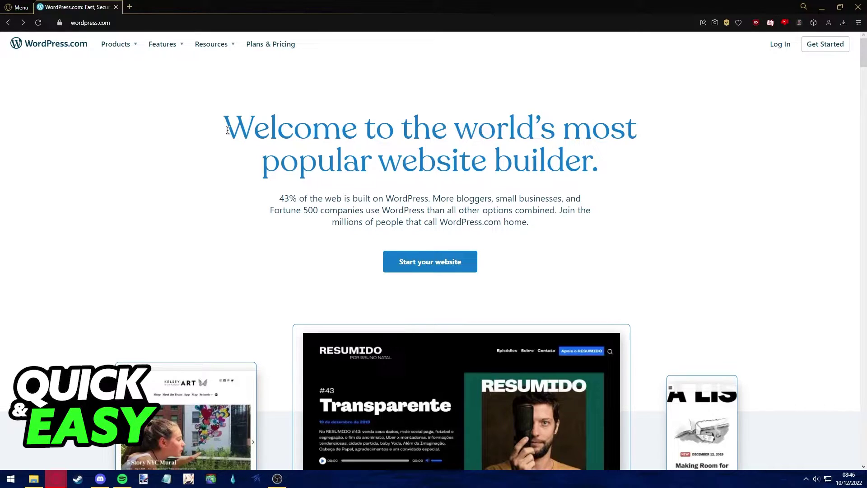
# Step: Open the WordPress.com log-in page, leaving the email-or-username field empty
pyautogui.click(780, 49)
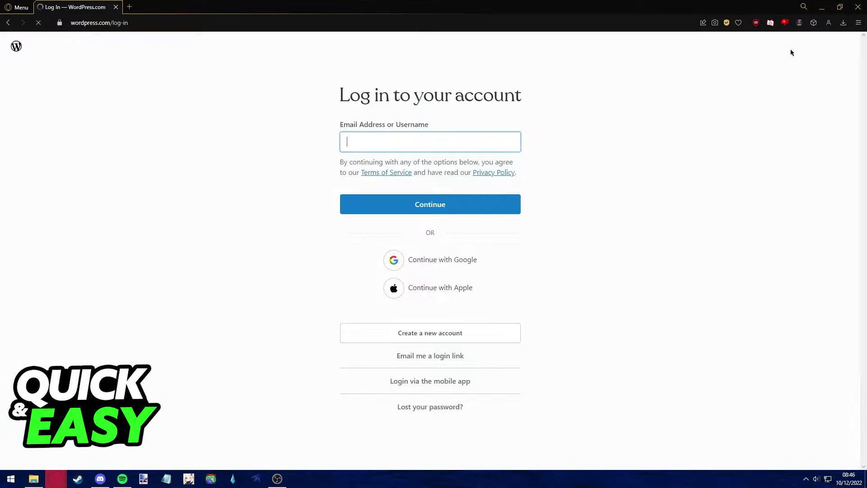